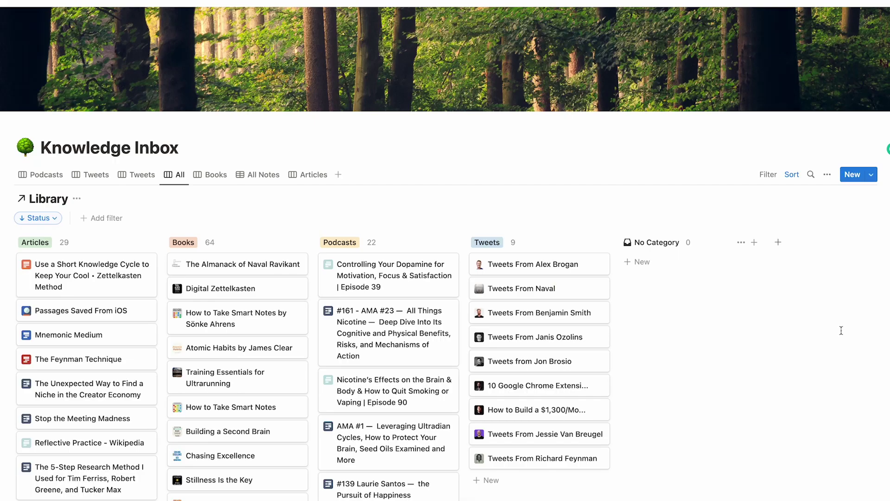
Step: Scroll through the highlighted Medium article, then start syncing its Readwise highlights into the Obsidian vault
{"action": "scroll", "coordinate": [841, 330], "scroll_direction": "down", "scroll_amount": 5}
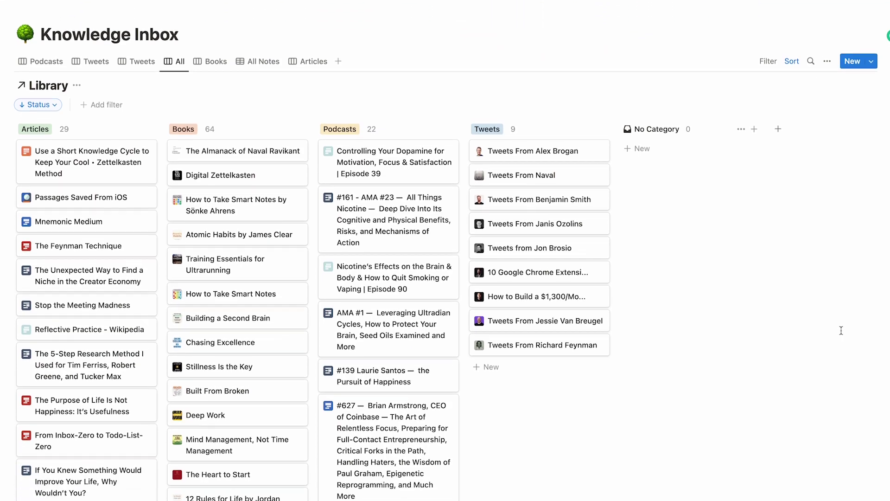
{"action": "scroll", "coordinate": [841, 331], "scroll_direction": "down", "scroll_amount": 4}
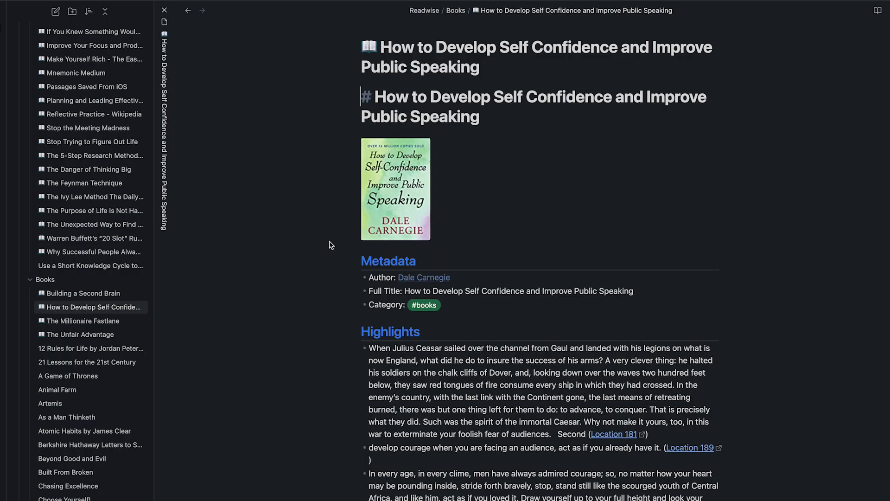
{"action": "scroll", "coordinate": [329, 243], "scroll_direction": "down", "scroll_amount": 3}
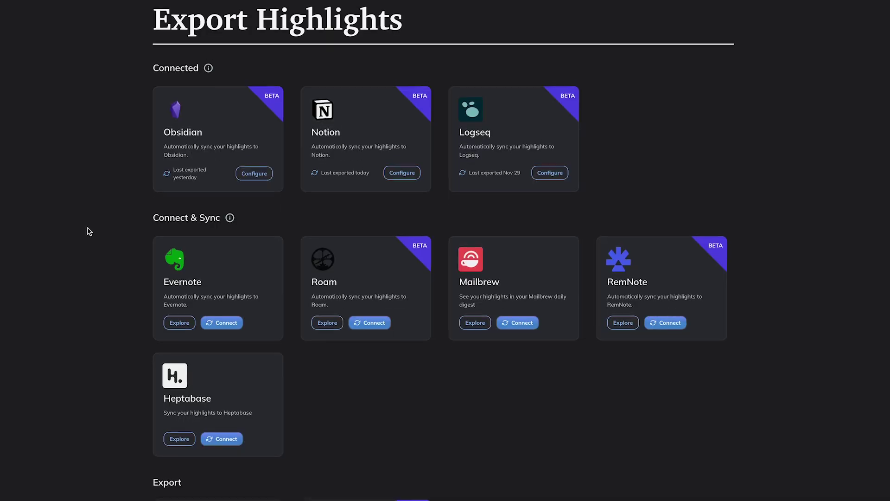
{"action": "scroll", "coordinate": [89, 230], "scroll_direction": "down", "scroll_amount": 3}
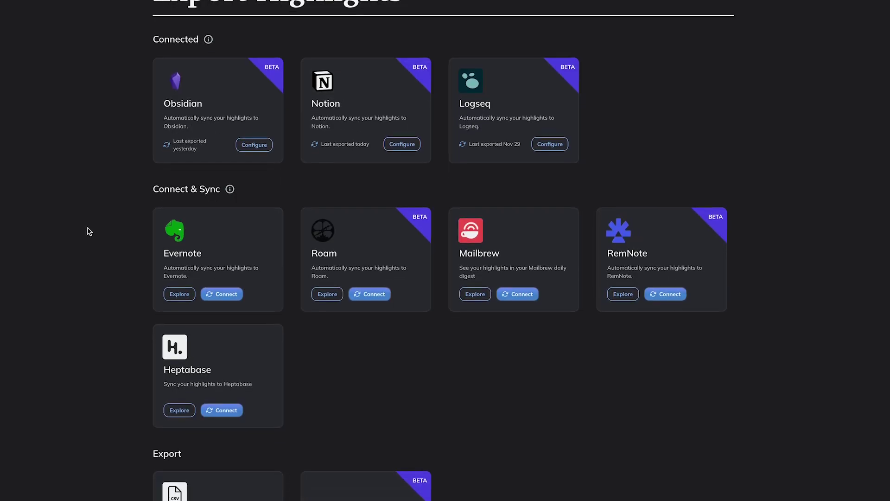
{"action": "scroll", "coordinate": [89, 231], "scroll_direction": "down", "scroll_amount": 2}
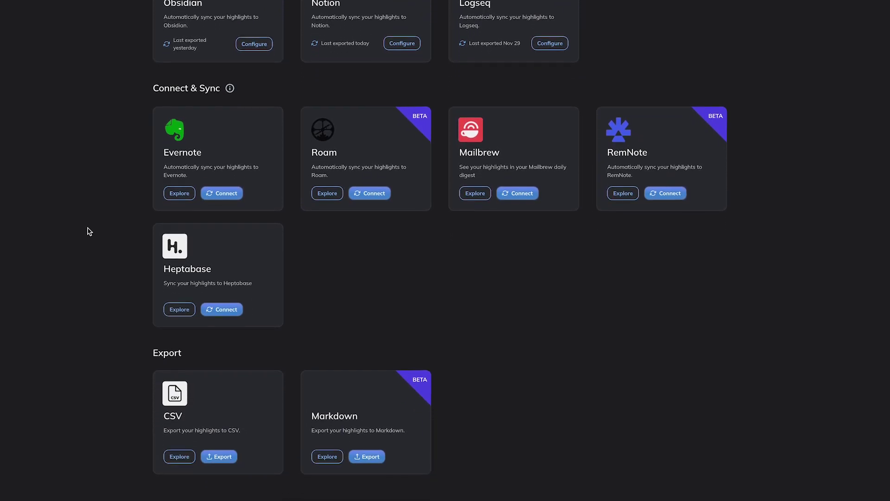
{"action": "scroll", "coordinate": [89, 231], "scroll_direction": "down", "scroll_amount": 2}
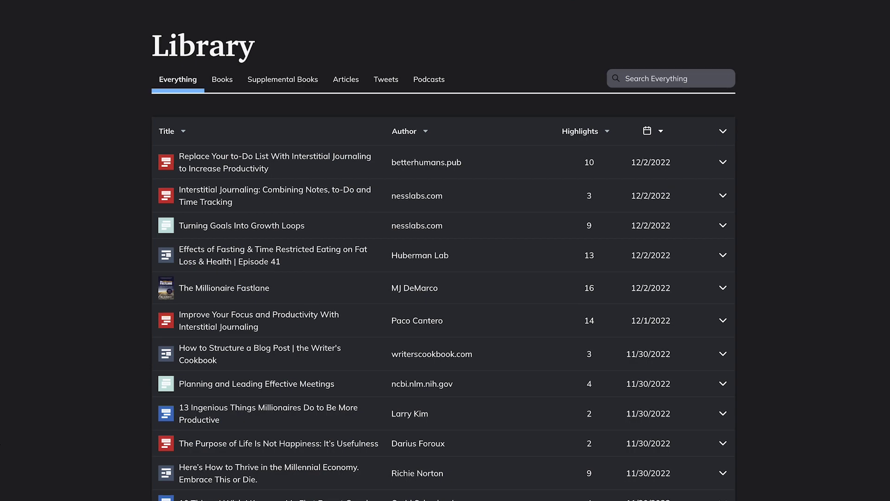
{"action": "scroll", "coordinate": [445, 278], "scroll_direction": "down", "scroll_amount": 3}
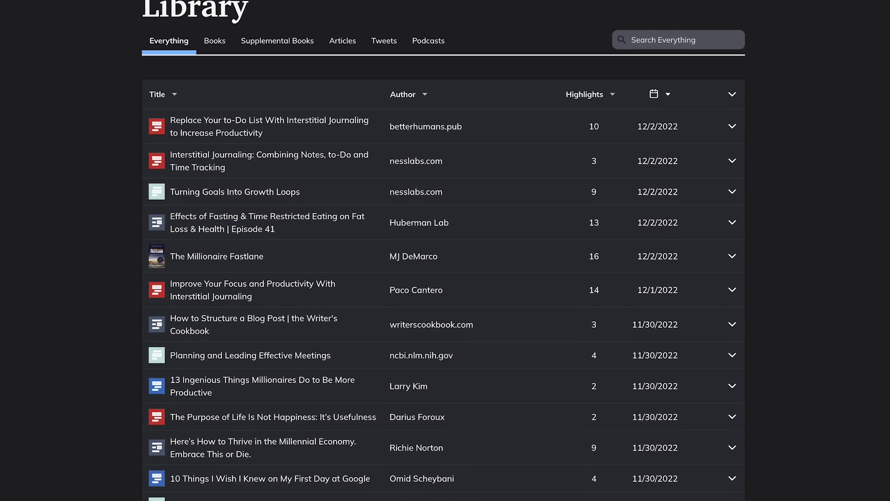
{"action": "scroll", "coordinate": [445, 278], "scroll_direction": "down", "scroll_amount": 3}
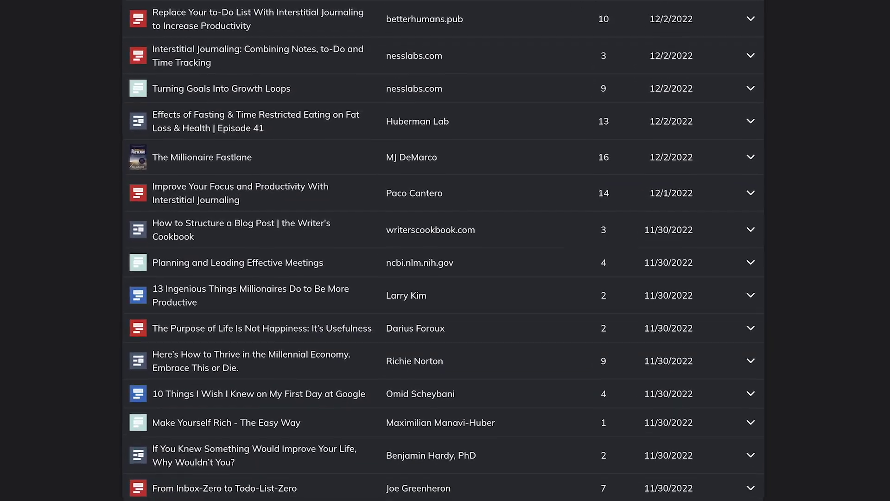
{"action": "scroll", "coordinate": [445, 278], "scroll_direction": "down", "scroll_amount": 3}
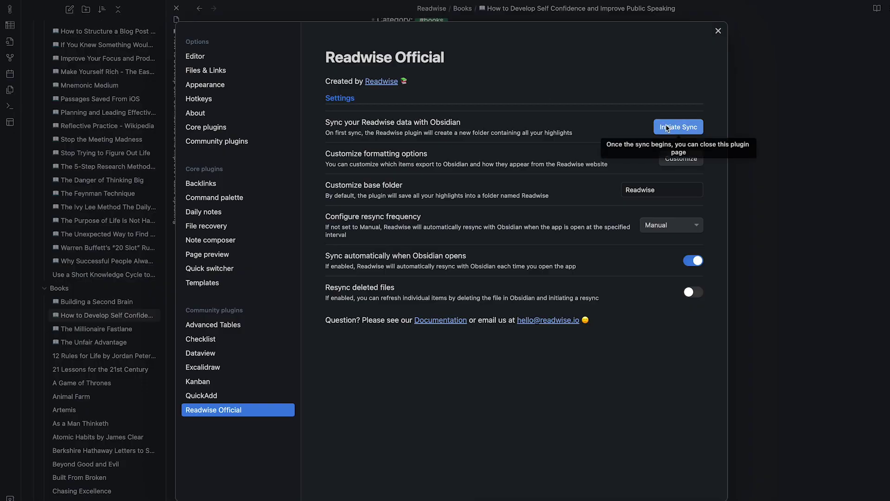
{"action": "left_click", "coordinate": [668, 128]}
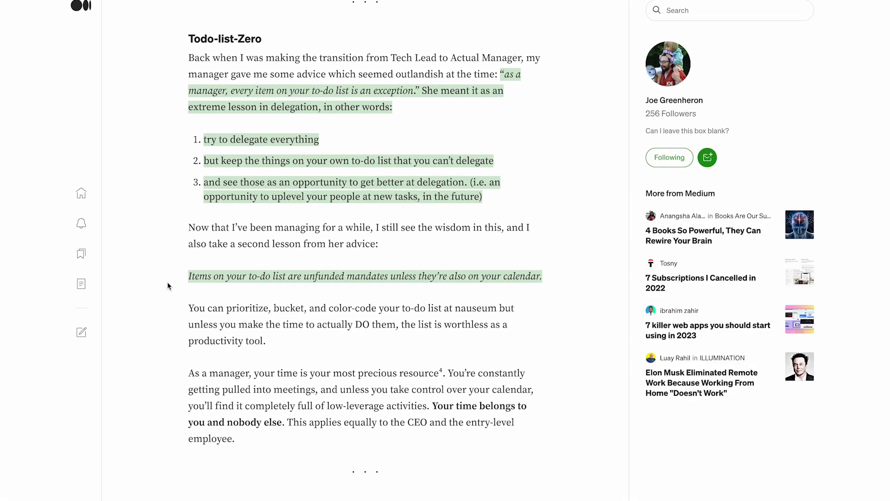
{"action": "scroll", "coordinate": [167, 286], "scroll_direction": "down", "scroll_amount": 1}
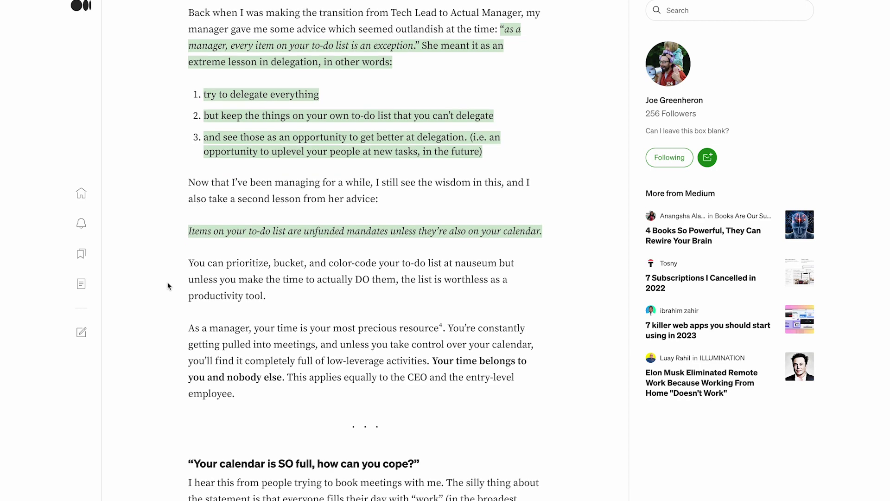
{"action": "scroll", "coordinate": [168, 286], "scroll_direction": "down", "scroll_amount": 1}
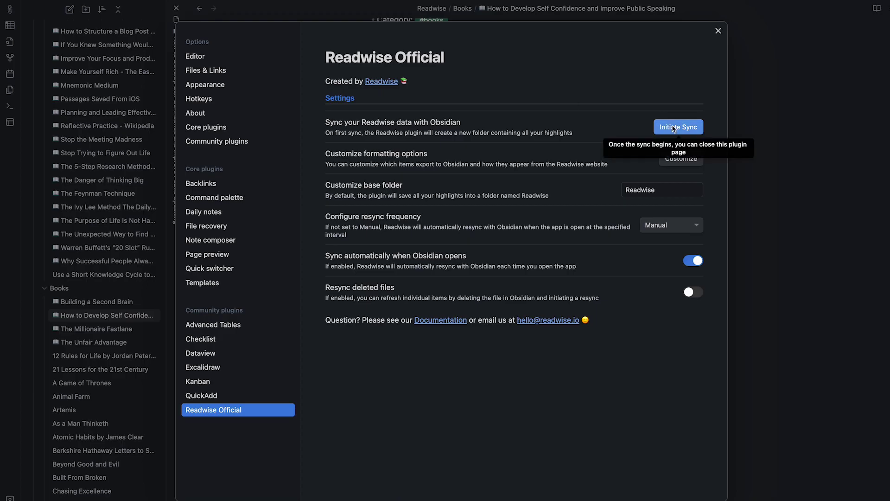
Step: Run the Readwise sync, highlight the delegation phrase, and select the time-blocking sentence in the Todo-List-Zero note
{"action": "left_click", "coordinate": [681, 126]}
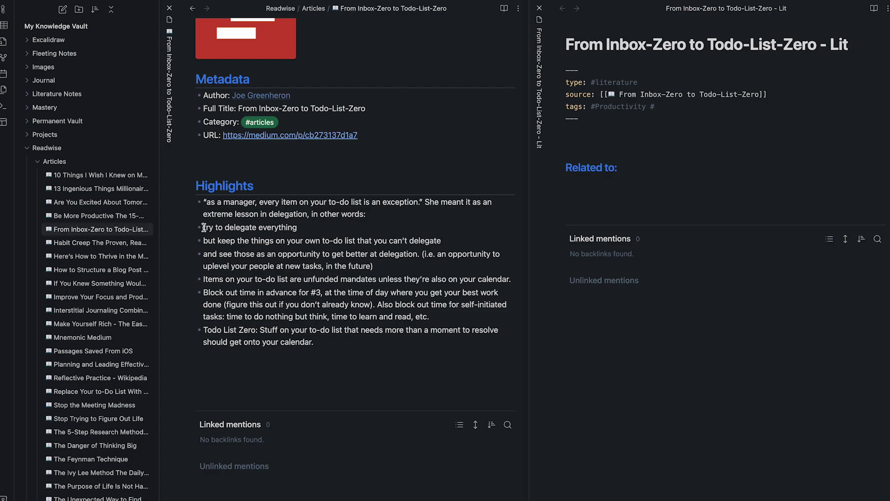
{"action": "scroll", "coordinate": [297, 263], "scroll_direction": "down", "scroll_amount": 3}
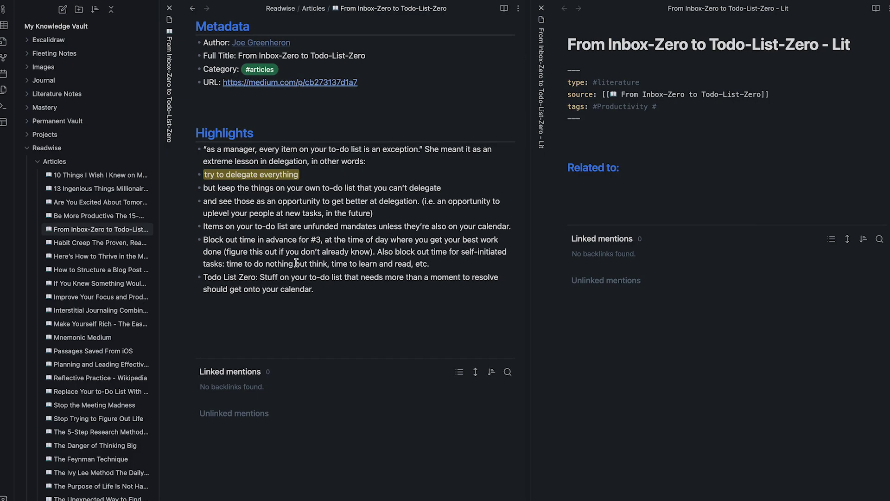
{"action": "left_click_drag", "start_coordinate": [421, 204], "coordinate": [216, 202]}
{"action": "key", "text": "ctrl+shift+h"}
{"action": "scroll", "coordinate": [262, 199], "scroll_direction": "down", "scroll_amount": 2}
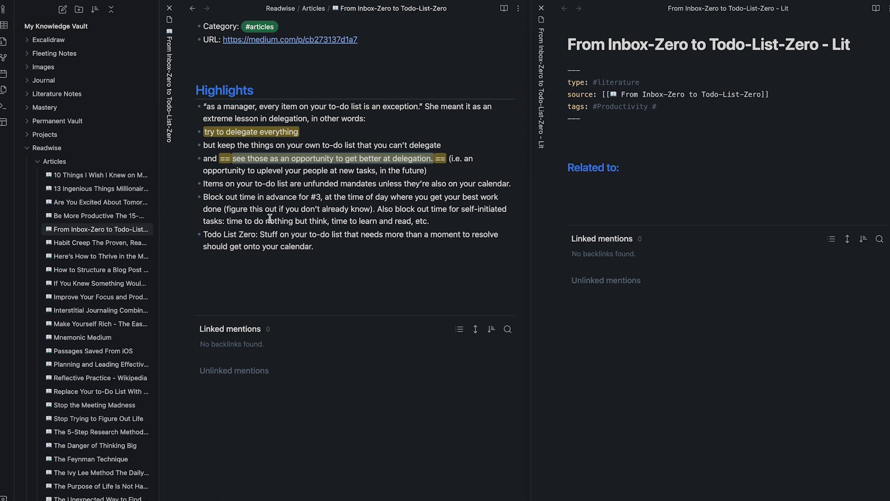
{"action": "left_click_drag", "start_coordinate": [223, 209], "coordinate": [203, 196]}
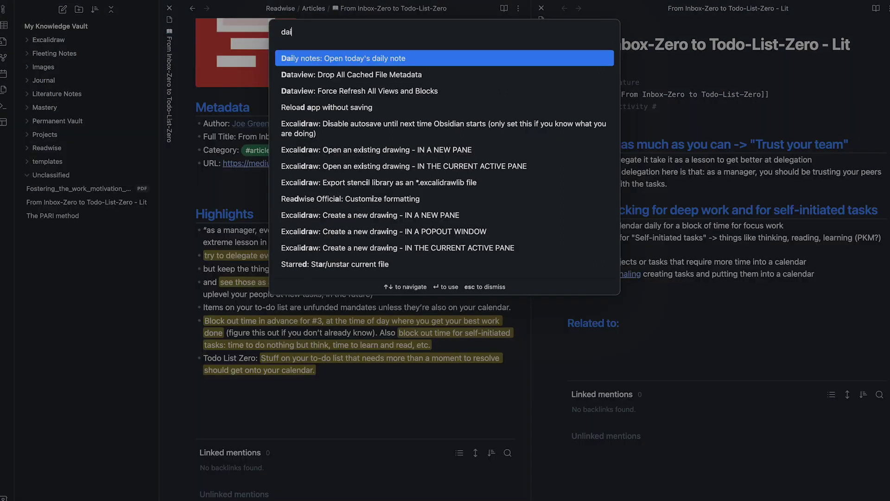
Step: Open the 2022-12-03 daily note and write the question 'What could deadlines look like…'
{"action": "key", "text": "Return"}
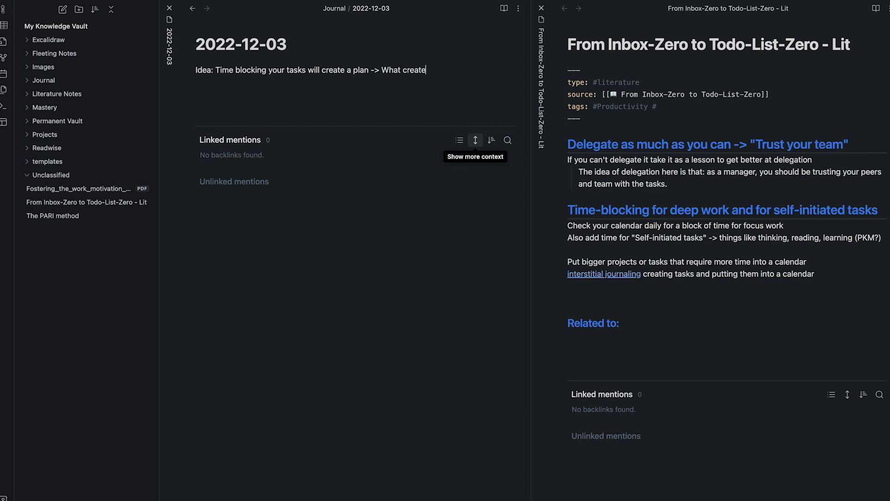
{"action": "type", "text": ": What could deadlines look like fo"}
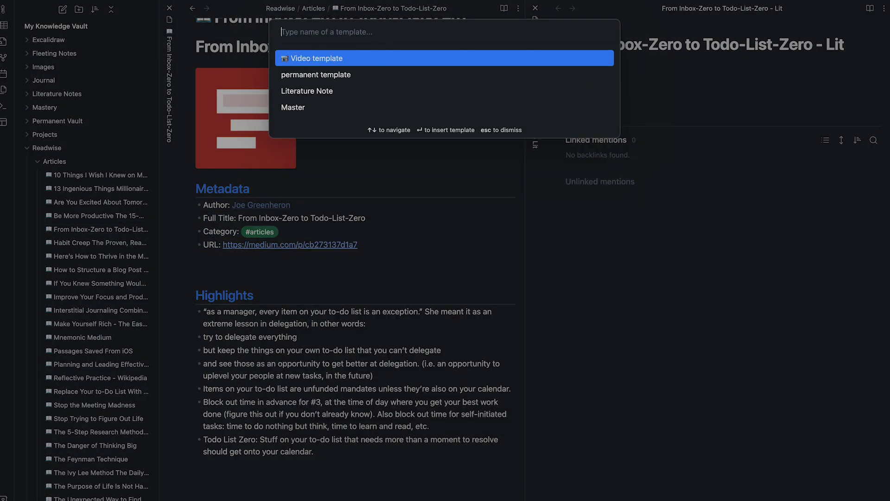
Step: Apply the Literature Note template, link the article note as source, and tag it #Productivity
{"action": "key", "text": "Down"}
{"action": "key", "text": "Down"}
{"action": "key", "text": "Return"}
{"action": "right_click", "coordinate": [353, 263]}
{"action": "left_click", "coordinate": [418, 338]}
{"action": "left_click", "coordinate": [629, 94]}
{"action": "type", "text": "[["}
{"action": "key", "text": "Down"}
{"action": "key", "text": "Return"}
{"action": "left_click", "coordinate": [607, 105]}
{"action": "type", "text": "#Productivity #"}
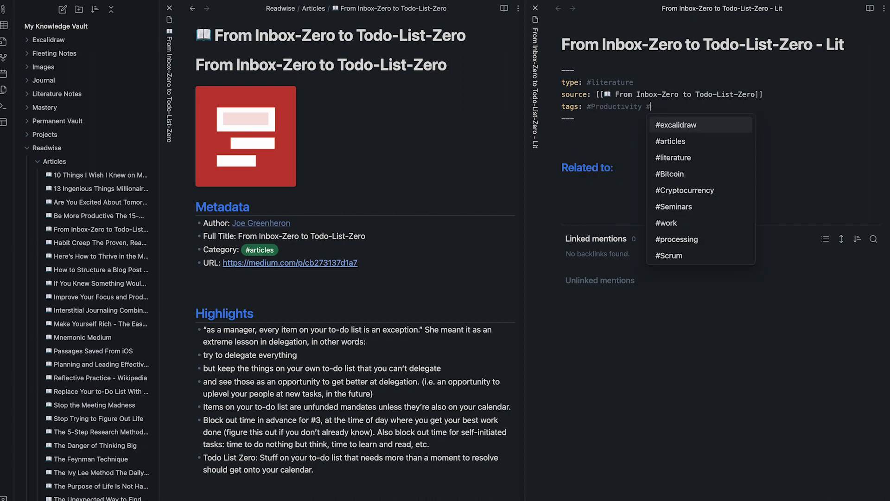
{"action": "left_click", "coordinate": [592, 145]}
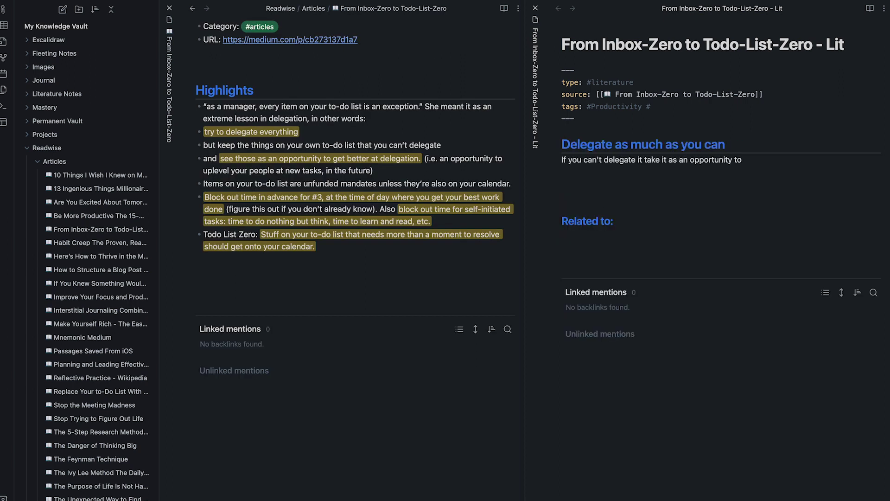
Step: Expand the delegation section with 'as a manager,' notes and append -> "Trust your team" to its heading
{"action": "key", "text": "Return"}
{"action": "type", "text": "Dele"}
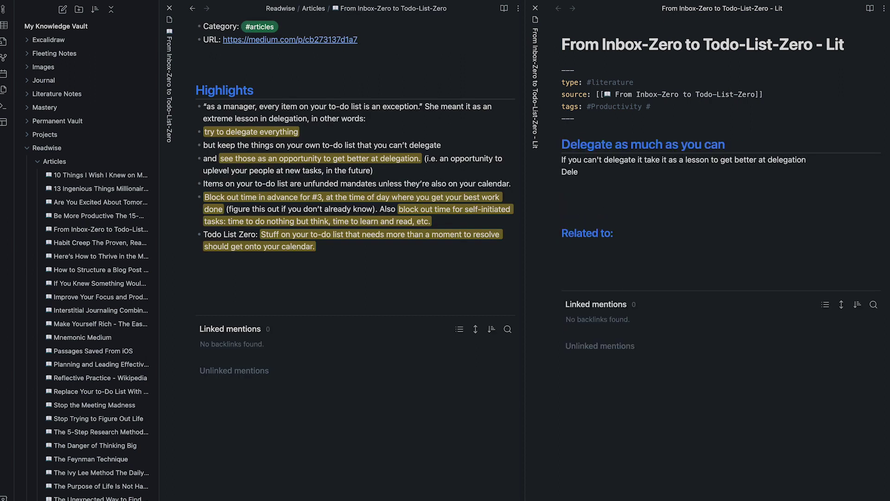
{"action": "type", "text": " team with the tasks."}
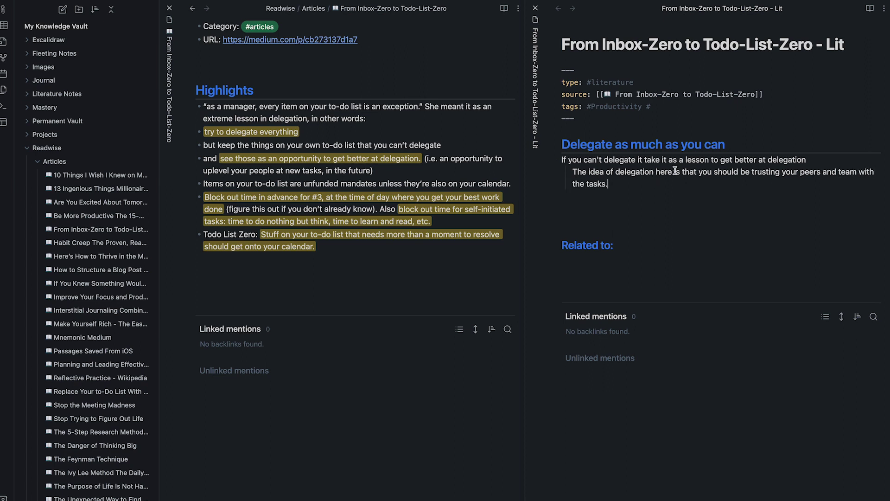
{"action": "left_click", "coordinate": [697, 171]}
{"action": "type", "text": ": as a manager,"}
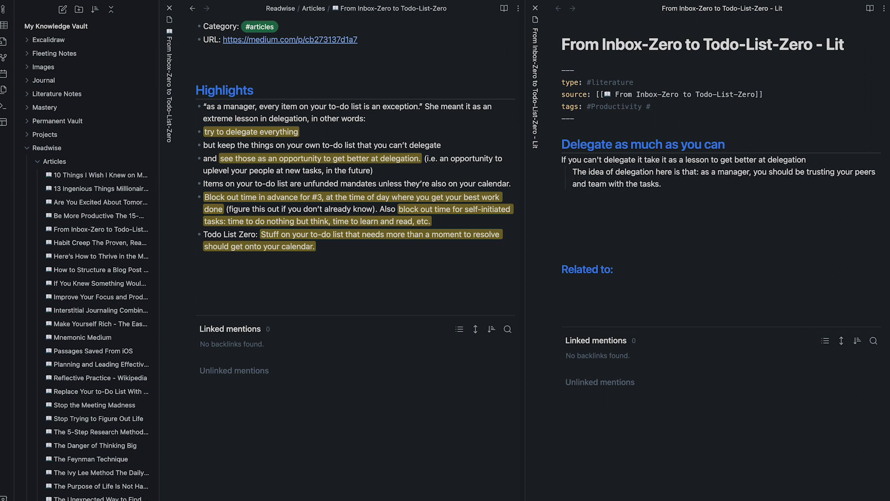
{"action": "left_click", "coordinate": [726, 144]}
{"action": "type", "text": "-> \"Trust your team\""}
{"action": "left_click", "coordinate": [672, 195]}
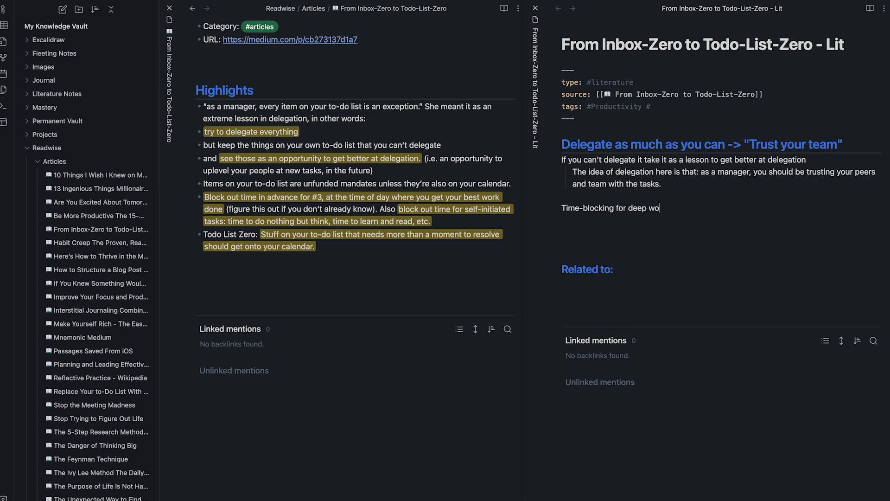
{"action": "type", "text": "self-initiated tasks"}
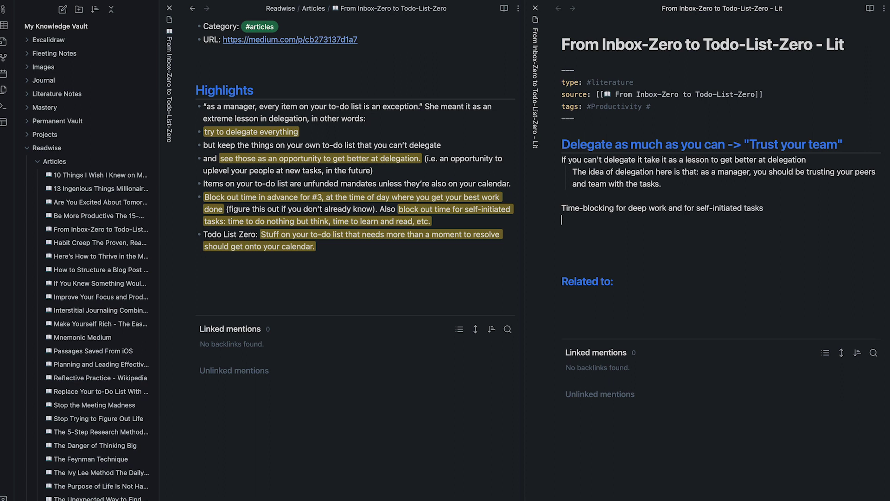
Step: Add a Time-blocking H2 with calendar and bigger-projects notes, ending with an [[interstitial journaling]] link
{"action": "key", "text": "ctrl+2"}
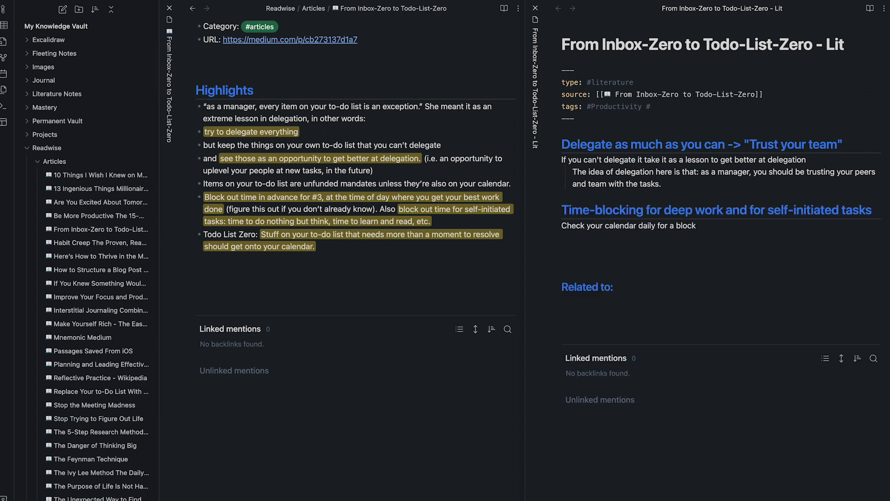
{"action": "type", "text": "of time for focus work"}
{"action": "key", "text": "Return"}
{"action": "type", "text": "Also add time for \"Self-initiated tasks\" -> things like thinking and"}
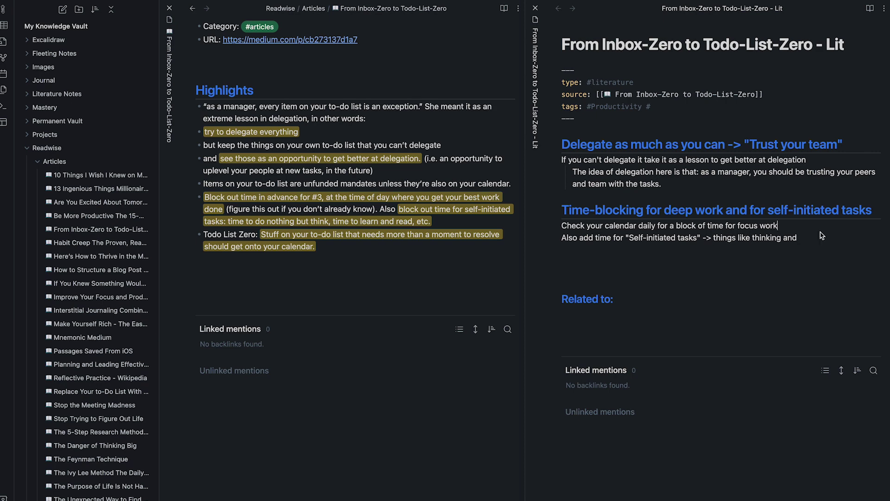
{"action": "type", "text": "ng (PKM?)"}
{"action": "key", "text": "Return"}
{"action": "key", "text": "Return"}
{"action": "type", "text": "Put bigger projects or tasks that require more time into a calendar"}
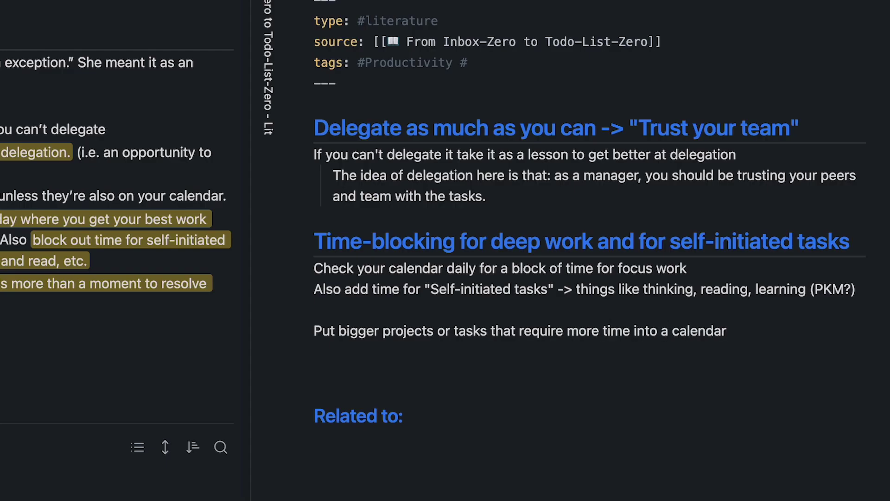
{"action": "key", "text": "Return"}
{"action": "type", "text": "[[inter"}
{"action": "key", "text": "Return"}
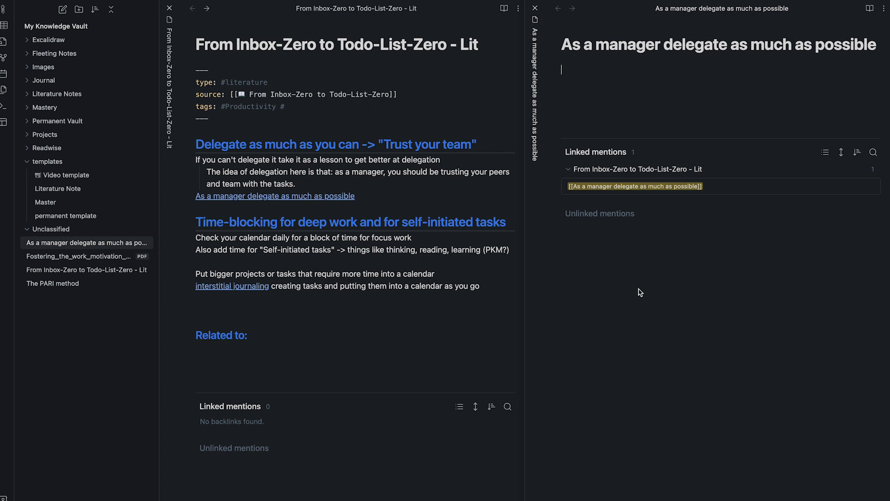
Step: Run Templates: Insert template from the command palette
{"action": "key", "text": "super+p"}
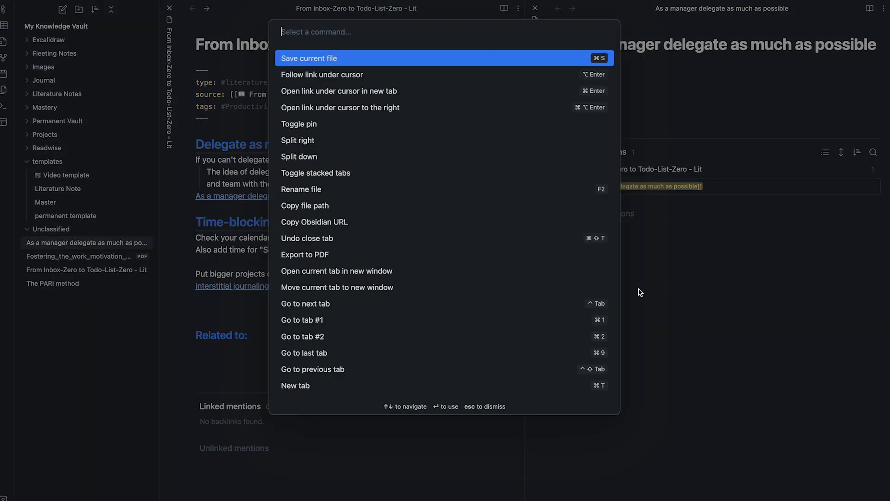
{"action": "type", "text": "tem"}
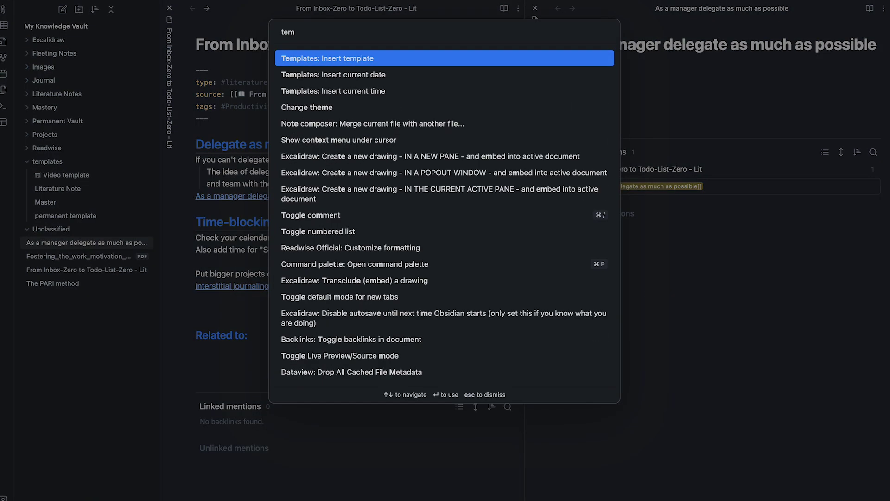
{"action": "key", "text": "Return"}
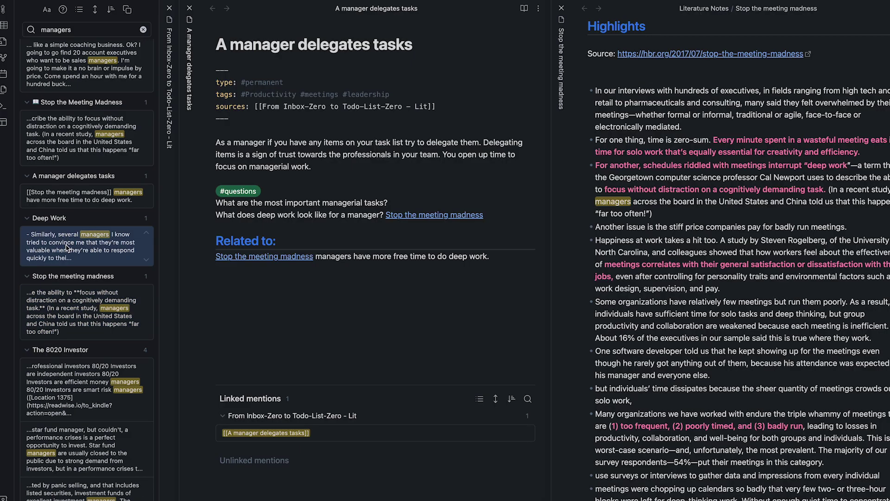
Step: Open the Deep Work note alongside and select its passage about more managerial time
{"action": "mouse_move", "coordinate": [67, 247]}
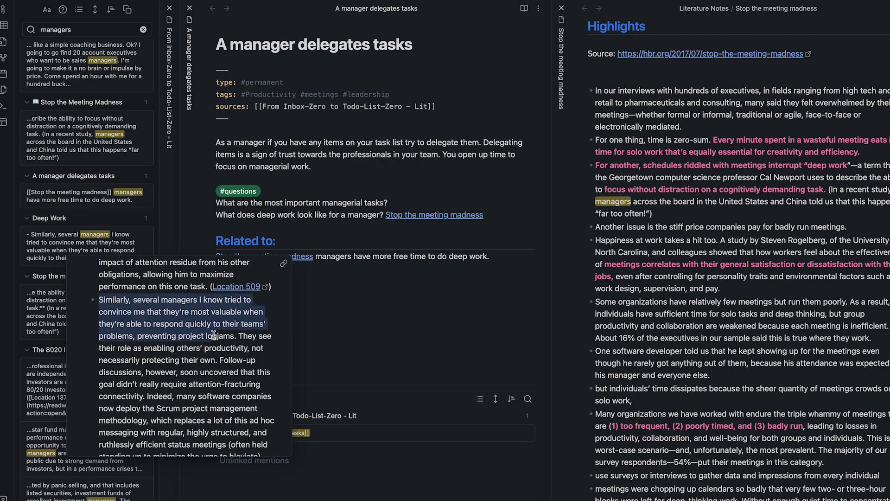
{"action": "left_click", "coordinate": [237, 337]}
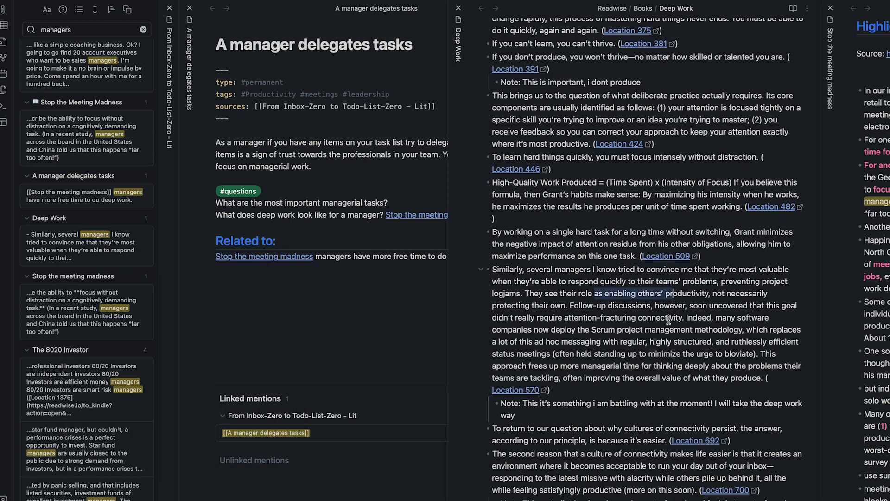
{"action": "scroll", "coordinate": [680, 345], "scroll_direction": "down", "scroll_amount": 2}
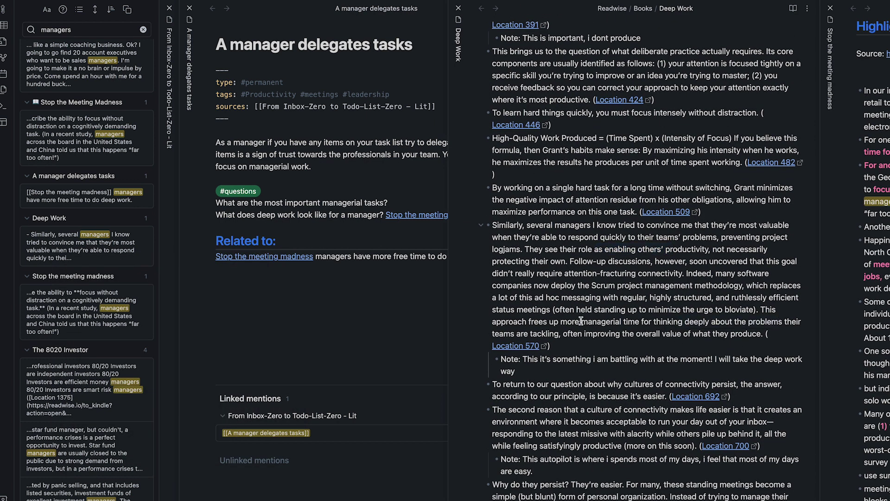
{"action": "left_click_drag", "start_coordinate": [562, 328], "coordinate": [765, 341]}
Step: Link 'A manager delegates tasks' to a new 'What should managers focus on' note using the permanent template
{"action": "left_click", "coordinate": [334, 166]}
{"action": "key", "text": "Return"}
{"action": "key", "text": "Return"}
{"action": "type", "text": "[[What work to focus o"}
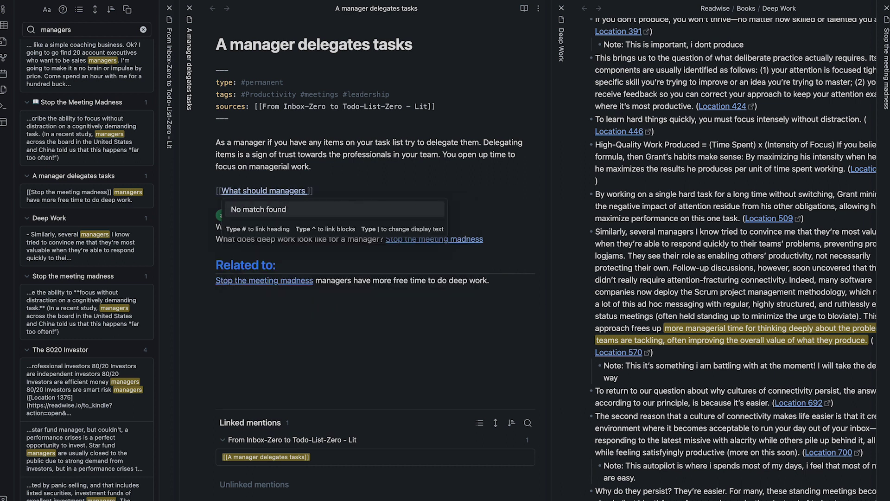
{"action": "key", "text": "alt+Return"}
{"action": "key", "text": "alt+t"}
{"action": "key", "text": "Return"}
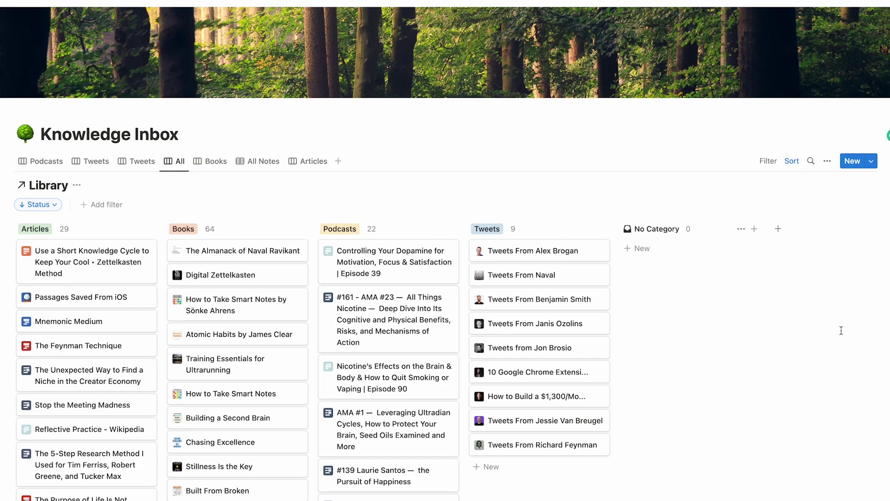
{"action": "scroll", "coordinate": [841, 330], "scroll_direction": "down", "scroll_amount": 5}
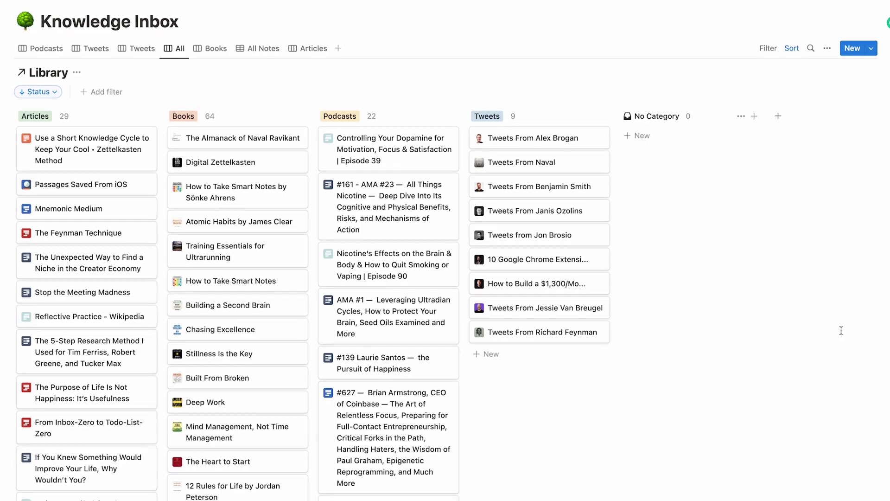
{"action": "scroll", "coordinate": [842, 330], "scroll_direction": "down", "scroll_amount": 2}
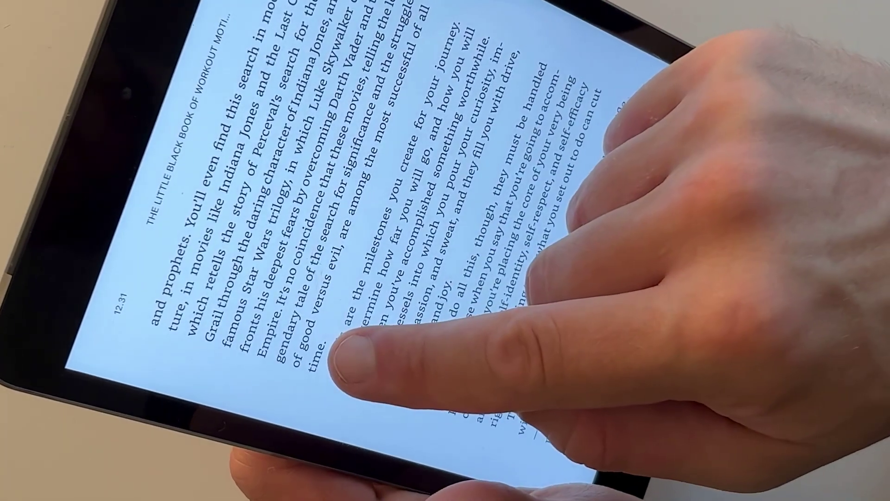
Step: Select the goals-as-milestones sentence and add the '## Delegate as much as you can' heading
{"action": "left_click_drag", "start_coordinate": [348, 357], "coordinate": [453, 30]}
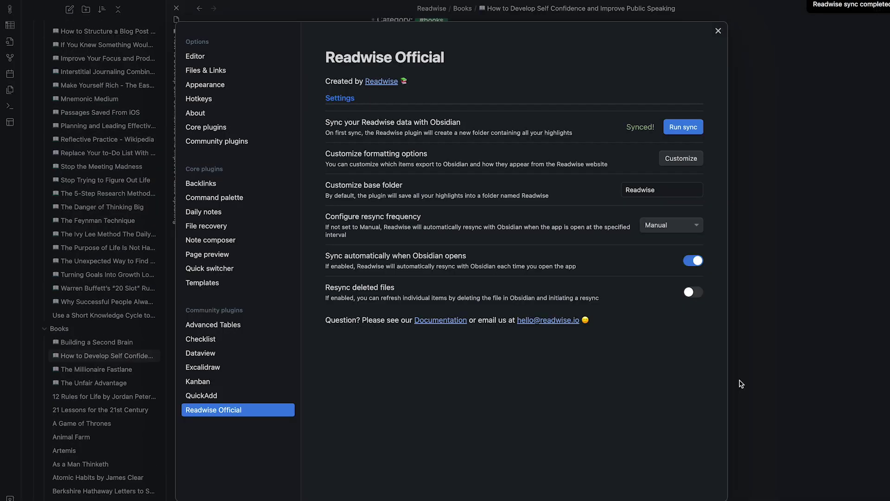
{"action": "type", "text": "## Delegate as much as you can"}
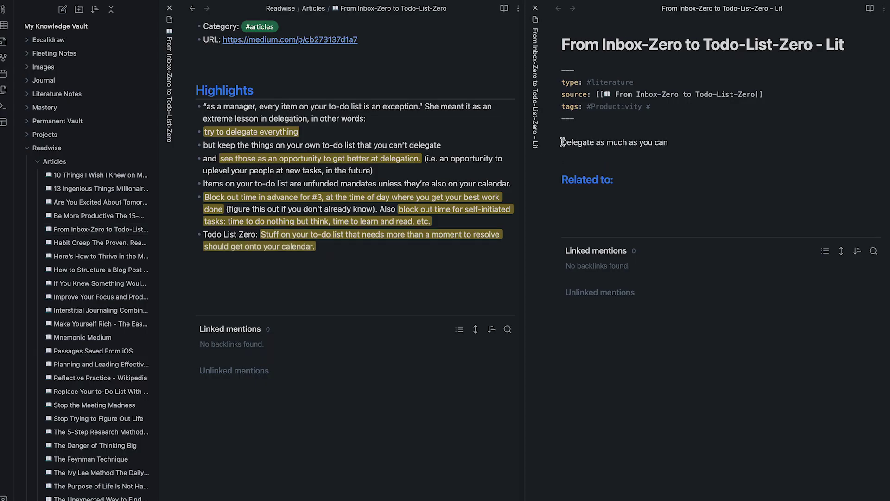
{"action": "key", "text": "Return"}
{"action": "type", "text": "If"}
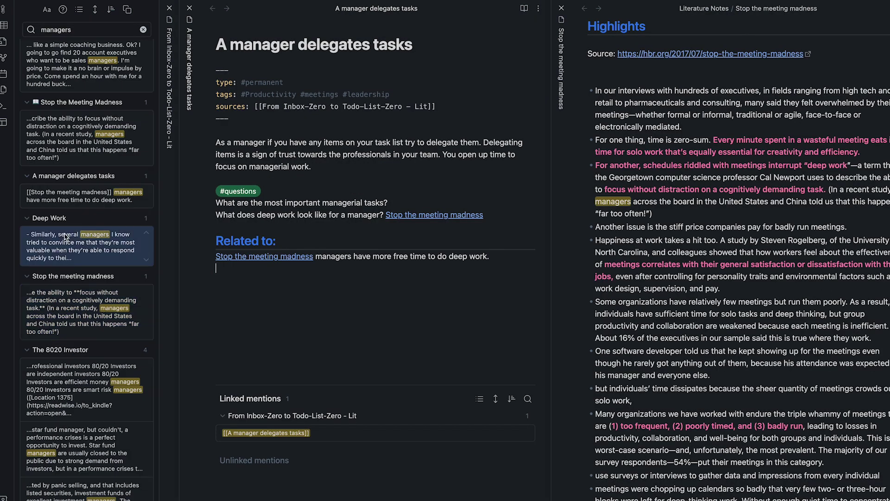
Step: Select the Deep Work passage about managers from the search result
{"action": "mouse_move", "coordinate": [88, 246]}
{"action": "scroll", "coordinate": [186, 352], "scroll_direction": "down", "scroll_amount": 1}
{"action": "left_click_drag", "start_coordinate": [99, 300], "coordinate": [224, 348]}
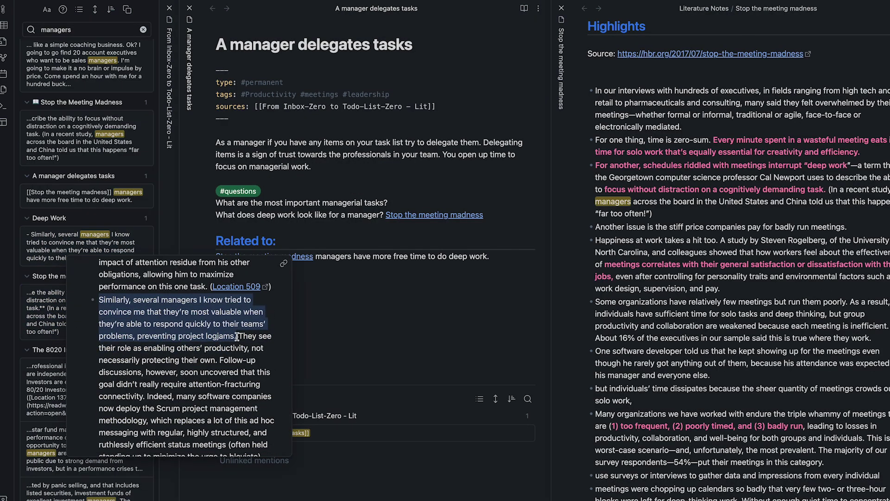